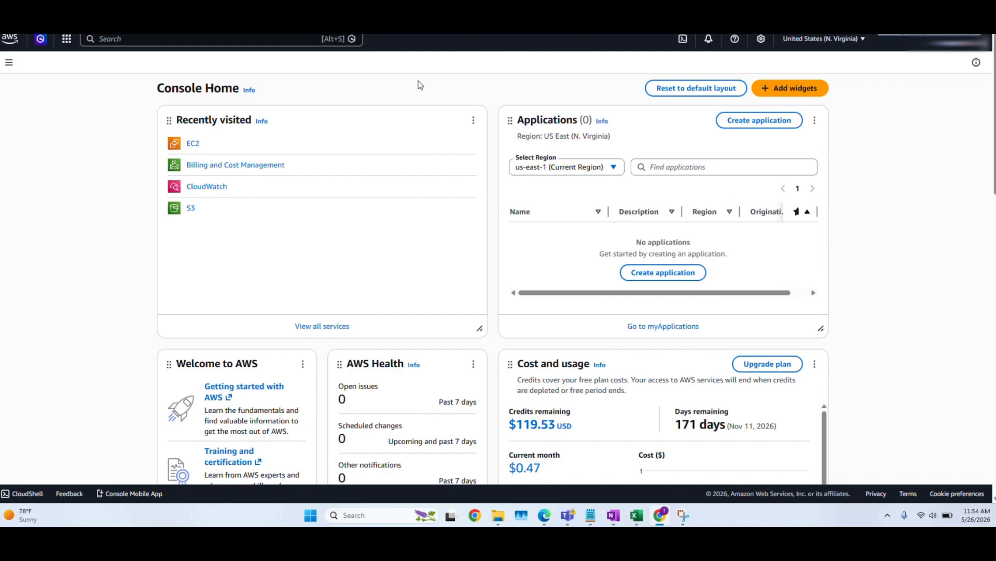
- Find the EC2 service and list its running instances
left_click(124, 41)
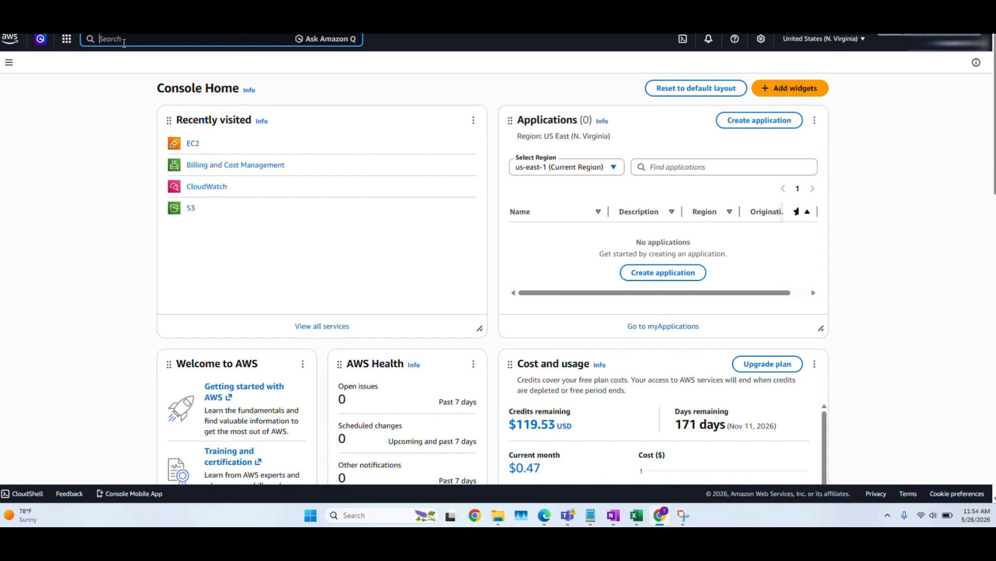
type("ec2")
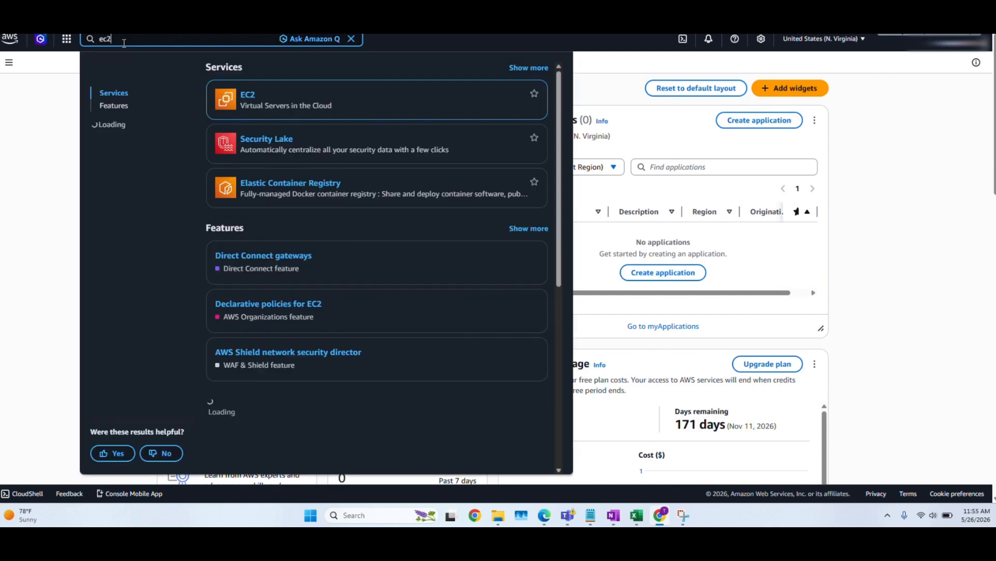
left_click(247, 94)
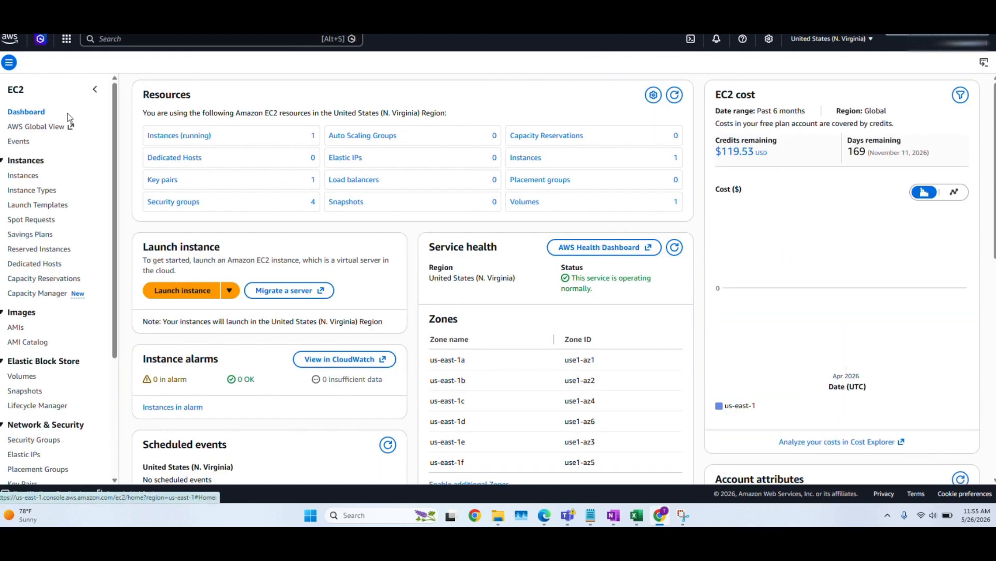
left_click(174, 138)
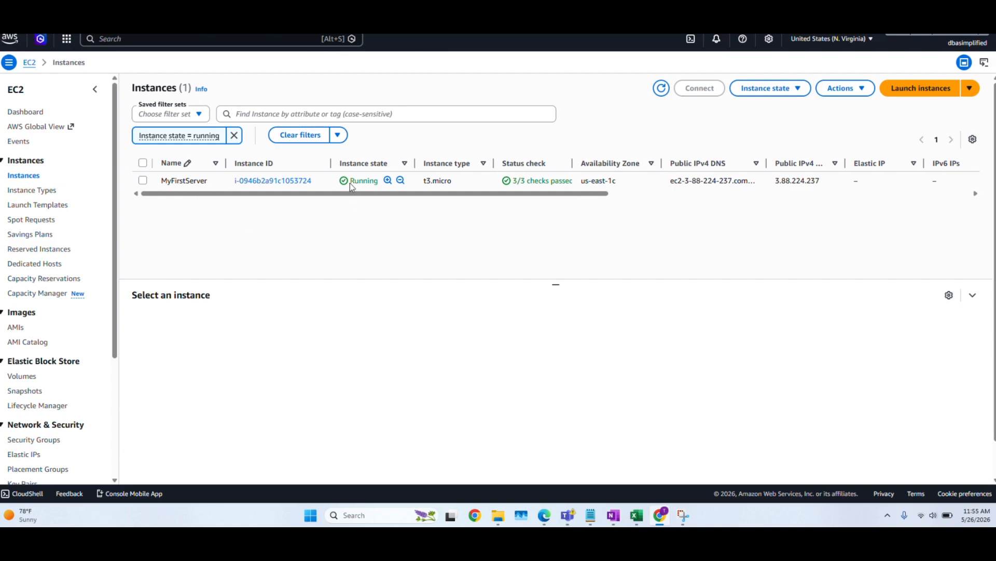
- Select the MyFirstServer instance and display its security details
left_click_drag(350, 182, 378, 184)
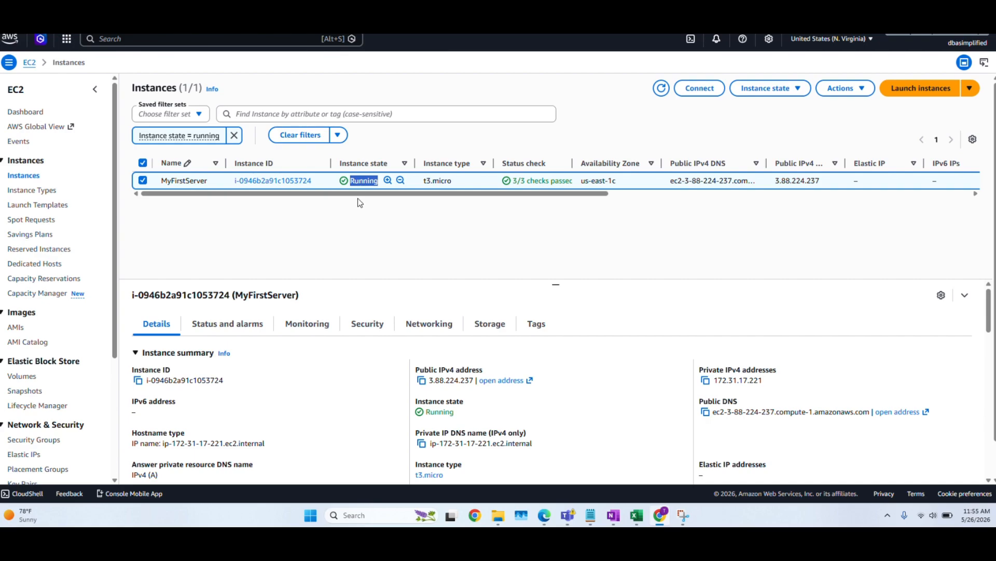
left_click(360, 203)
left_click(361, 326)
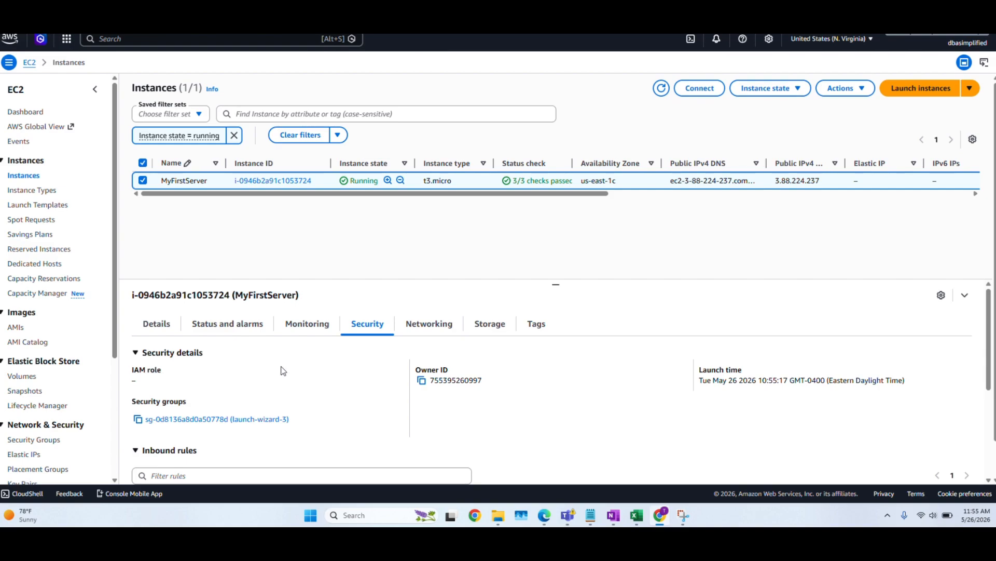
- Switch to the AWS_Remote folder in File Explorer and connect with MyFirstServer.rdp, pasting the Administrator password and accepting the connection prompts
left_click(499, 519)
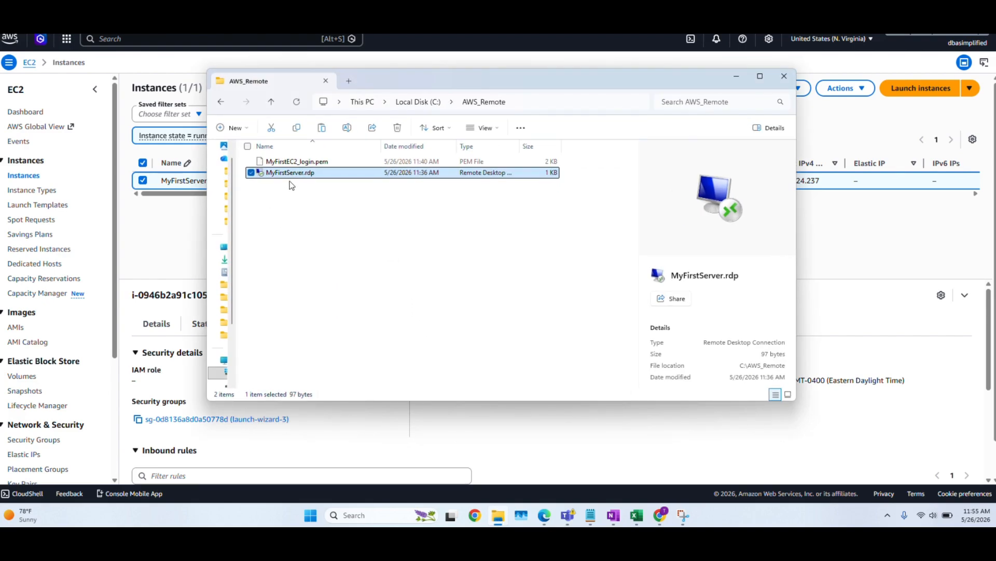
key("alt+Tab")
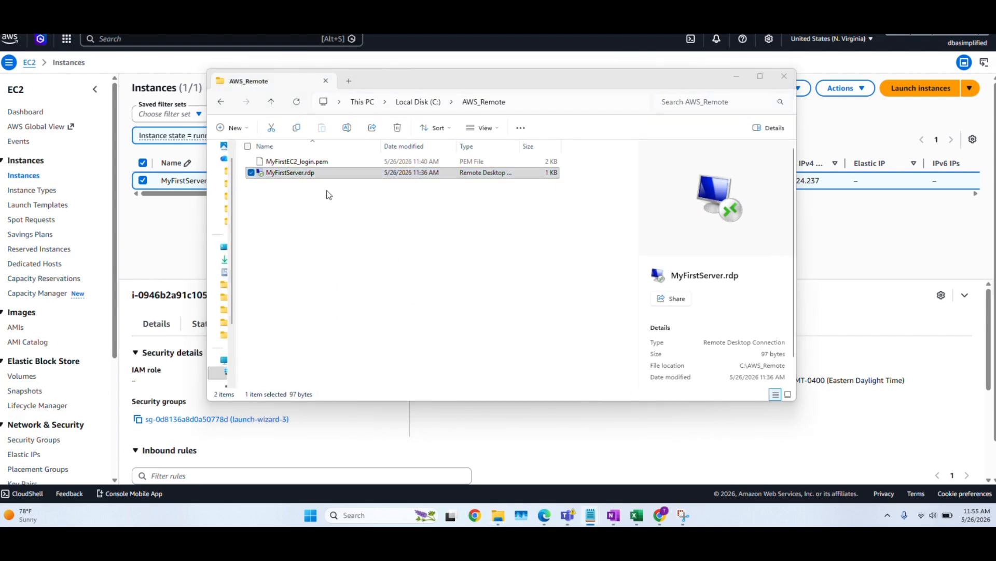
left_click(322, 175)
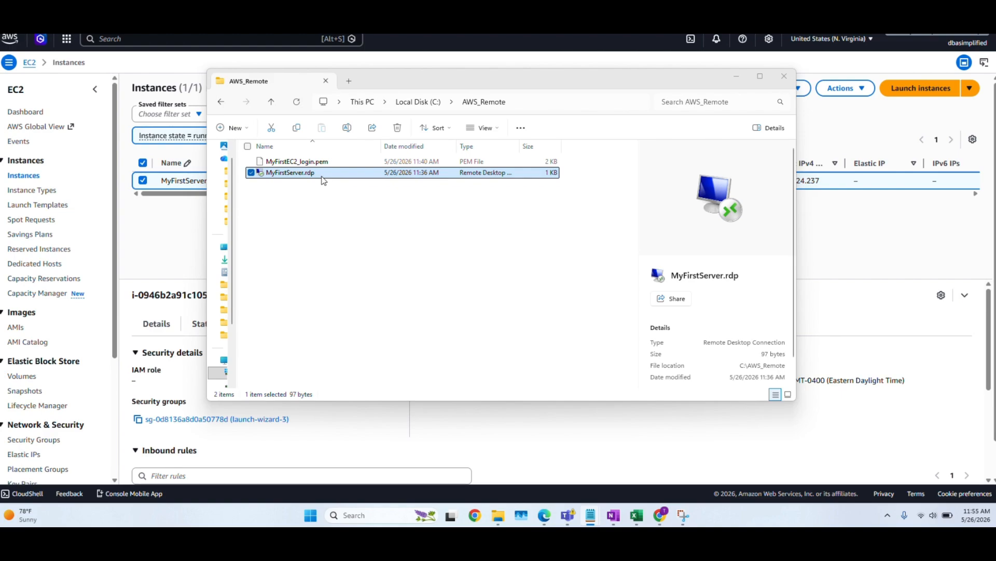
double_click(322, 175)
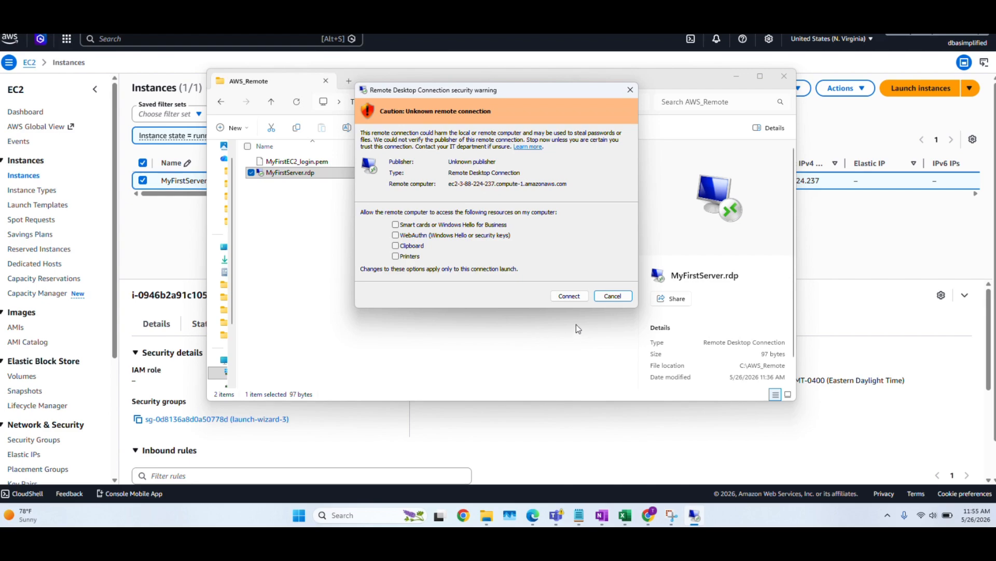
left_click(569, 296)
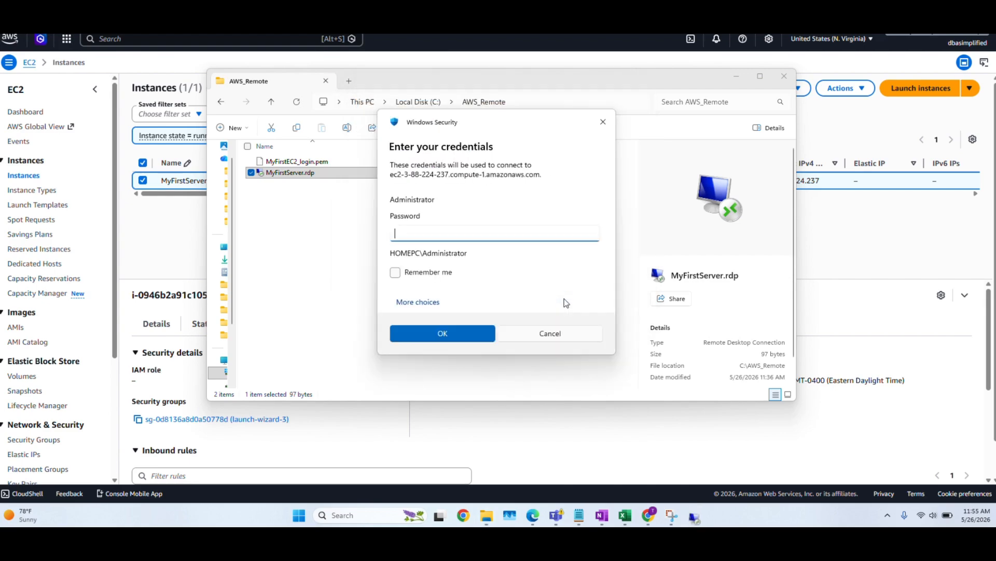
key("ctrl+v")
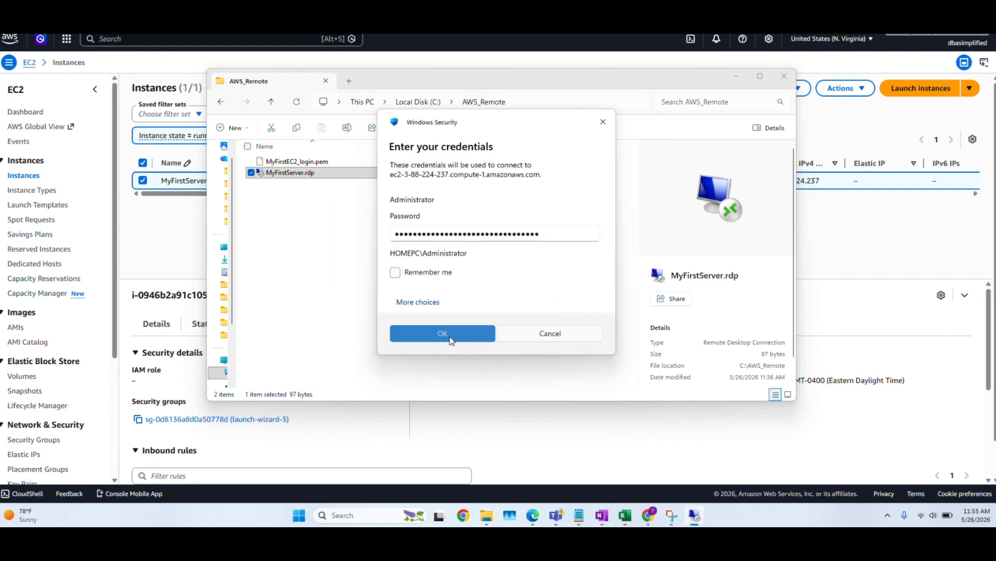
left_click(451, 338)
left_click(528, 322)
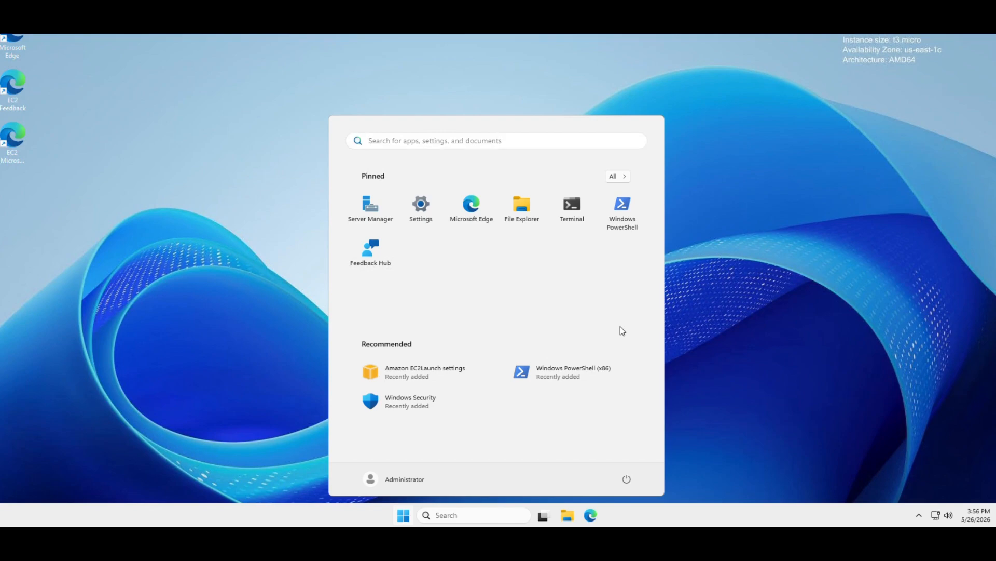
- End the remote desktop session and minimize the AWS_Remote folder window to return to the EC2 instances page
left_click(673, 341)
left_click(387, 461)
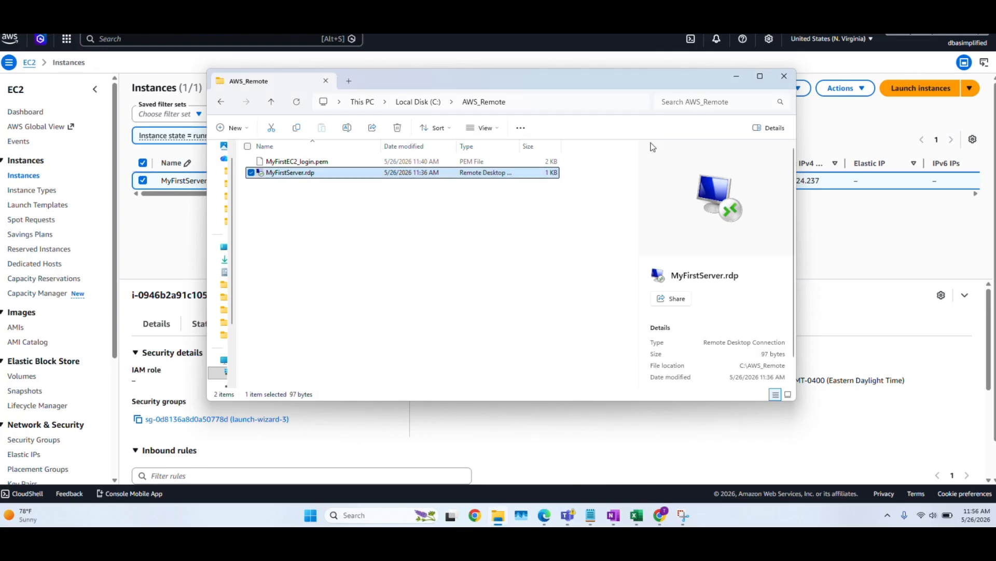
left_click(737, 76)
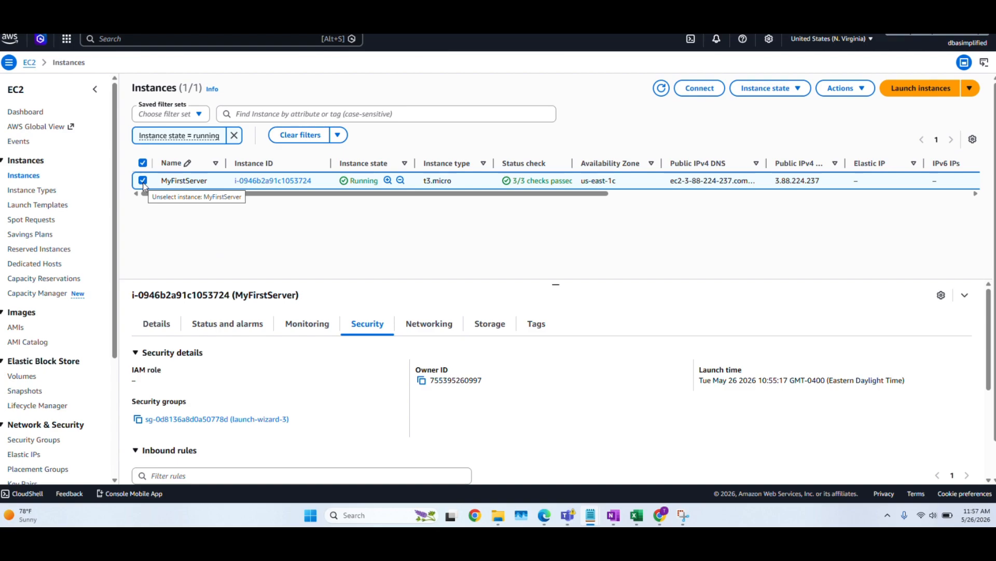
- Open the launch-wizard-3 security group from the security details of MyFirstServer
scroll(434, 258, "down", 2)
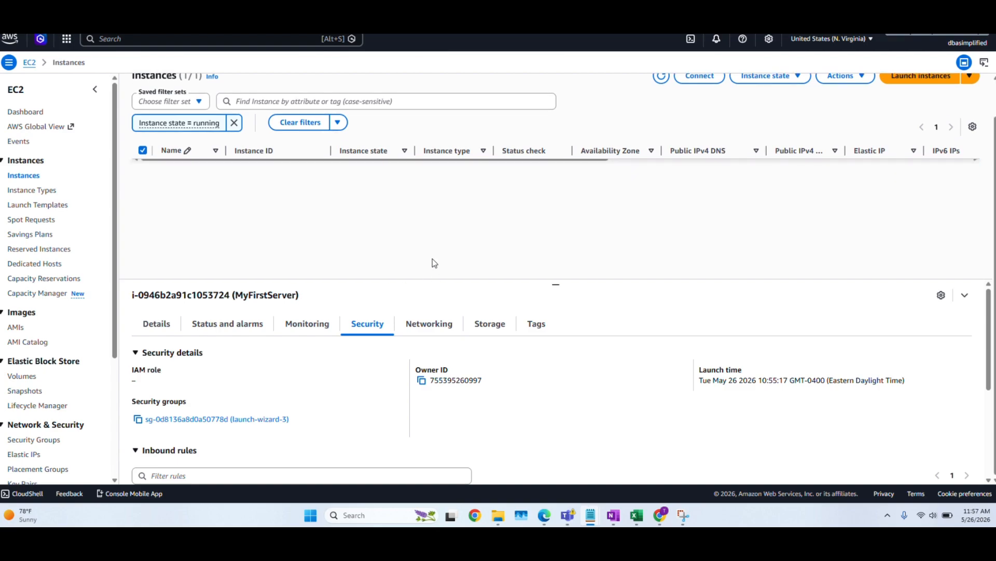
left_click(364, 332)
scroll(341, 385, "down", 1)
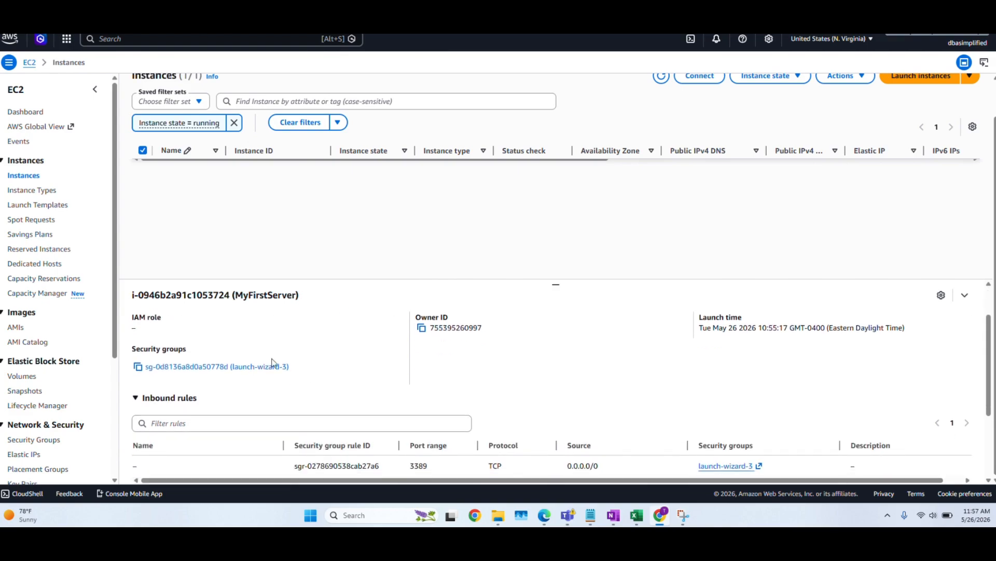
left_click(188, 366)
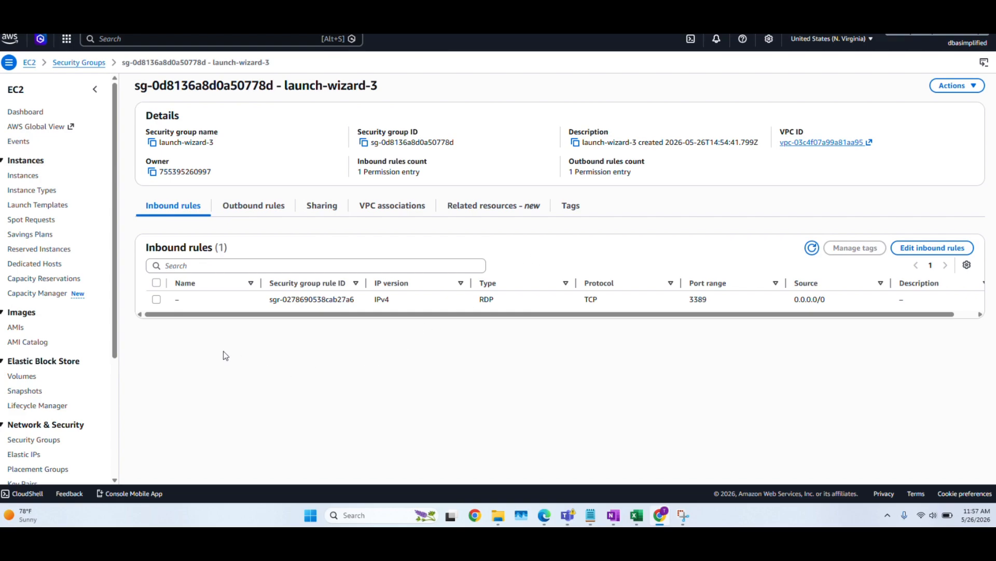
- Delete the RDP inbound rule of the launch-wizard-3 security group and save the rules
left_click(945, 248)
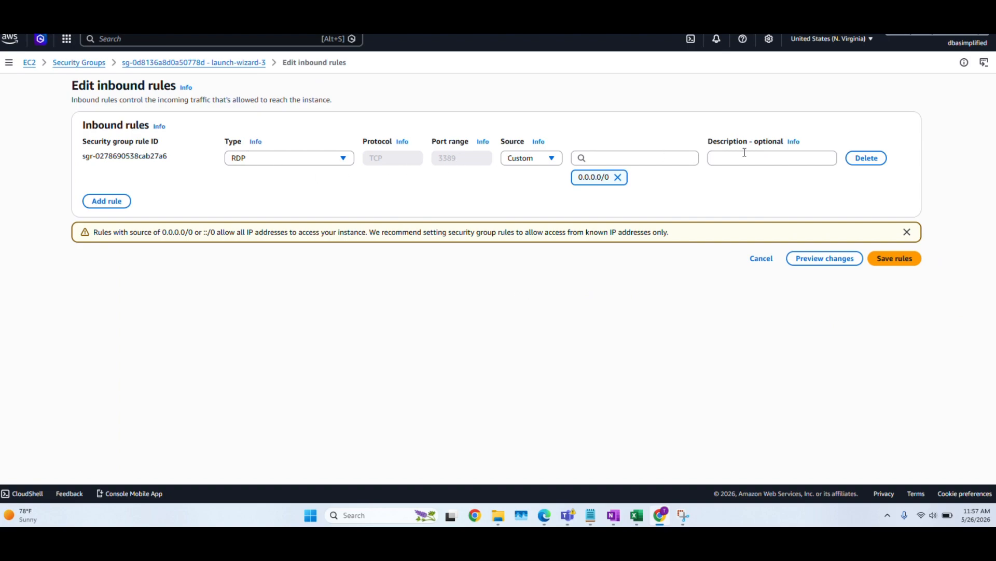
left_click(865, 161)
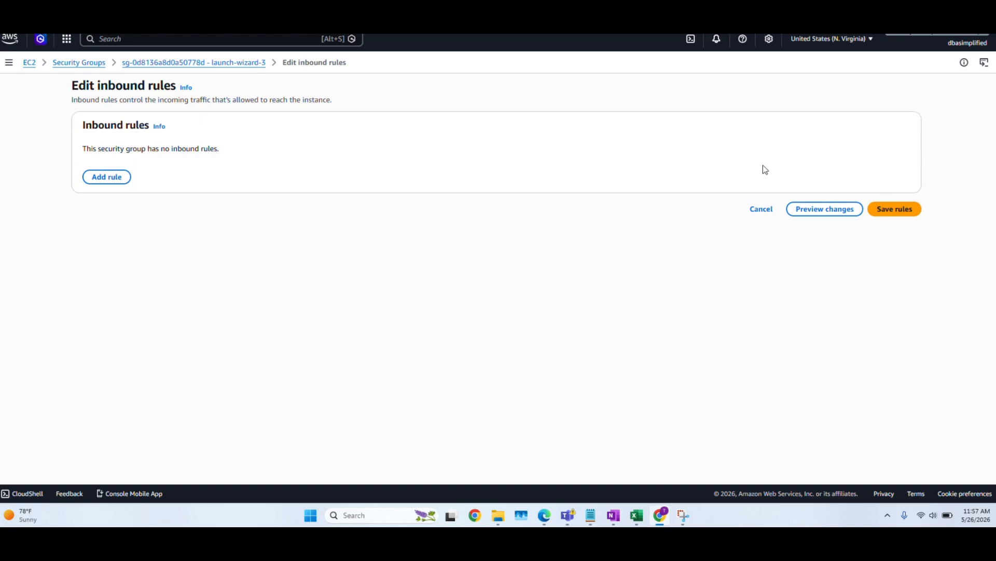
left_click(894, 209)
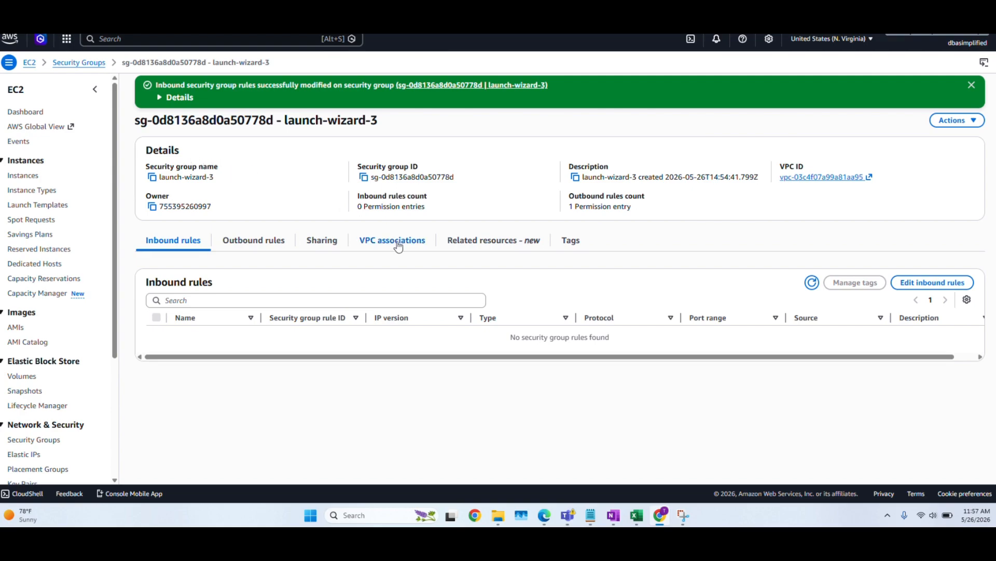
- Try to connect with MyFirstServer.rdp from the AWS_Remote folder in File Explorer, and dismiss the resulting dialog
left_click(500, 517)
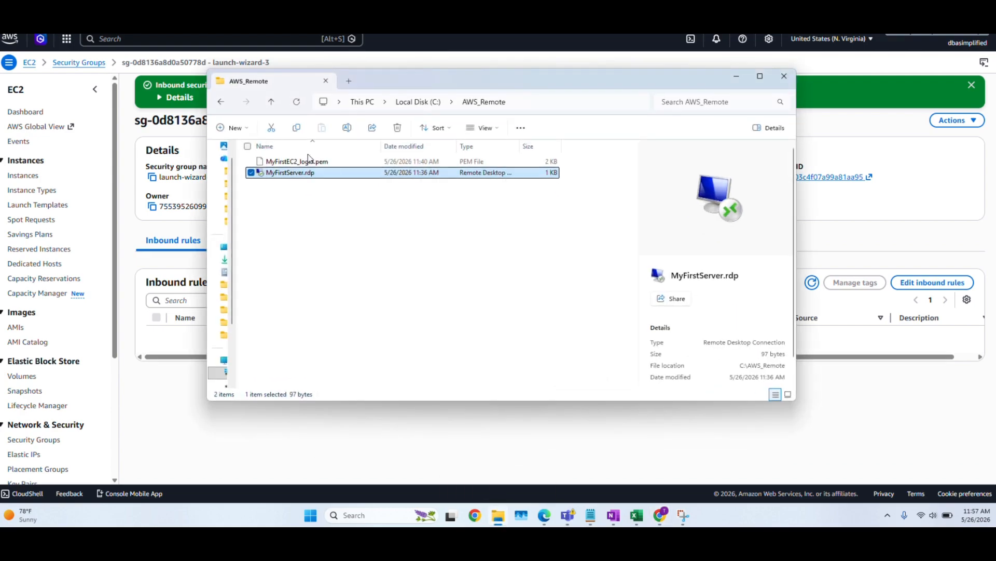
double_click(304, 174)
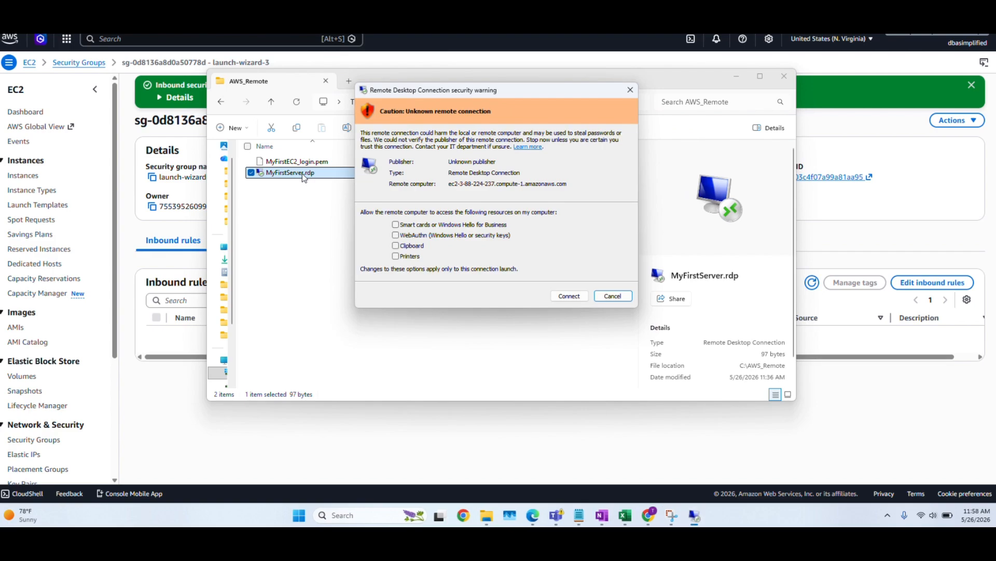
left_click(577, 299)
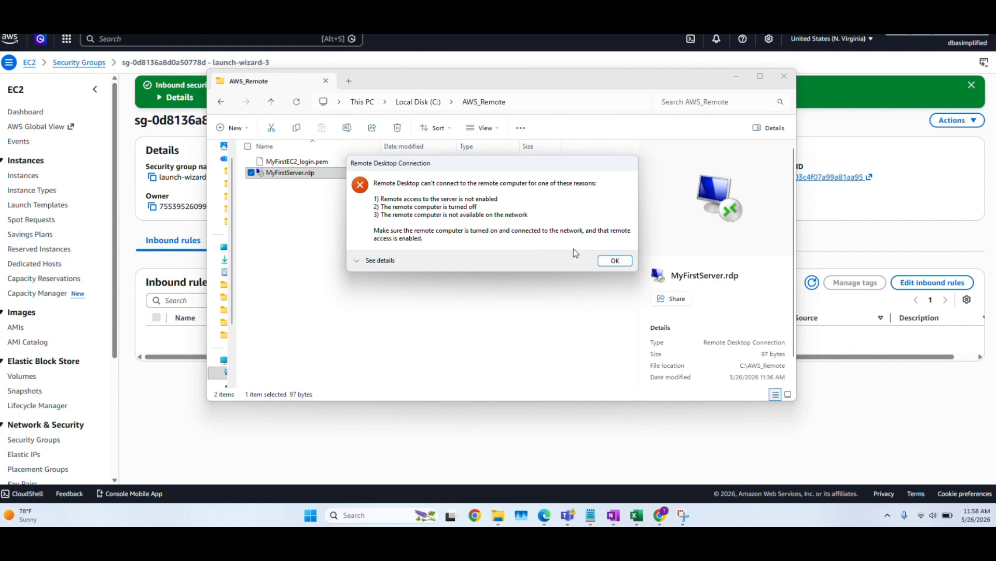
left_click(613, 261)
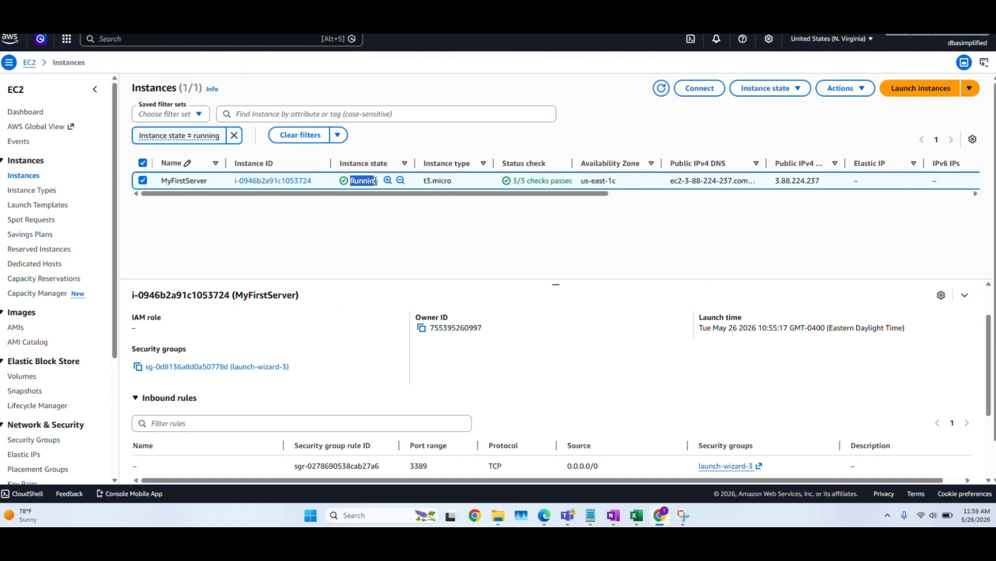
- Return to the EC2 instances page and reopen the launch-wizard-3 security group from the security details of MyFirstServer
left_click(436, 241)
scroll(478, 326, "up", 1)
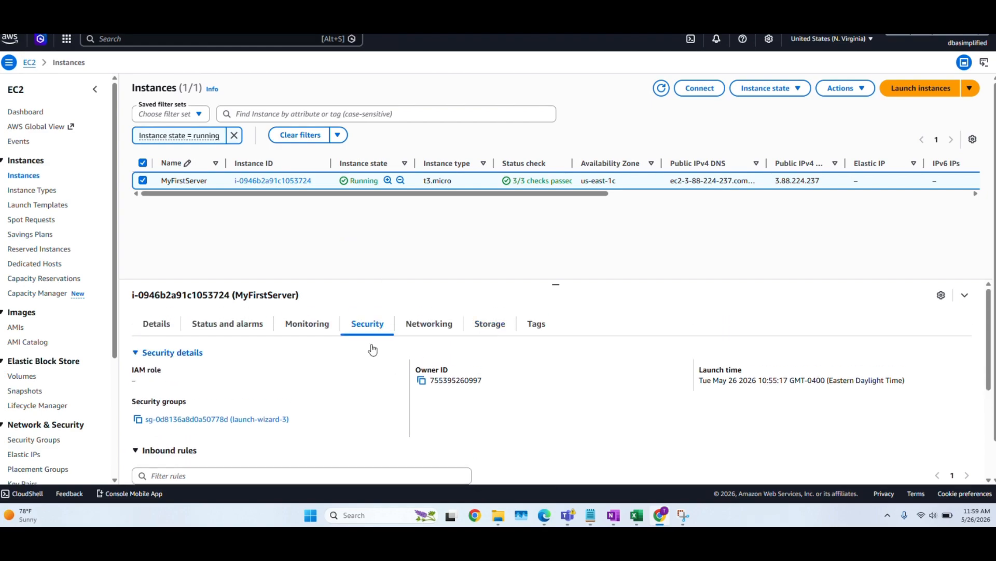
left_click(254, 419)
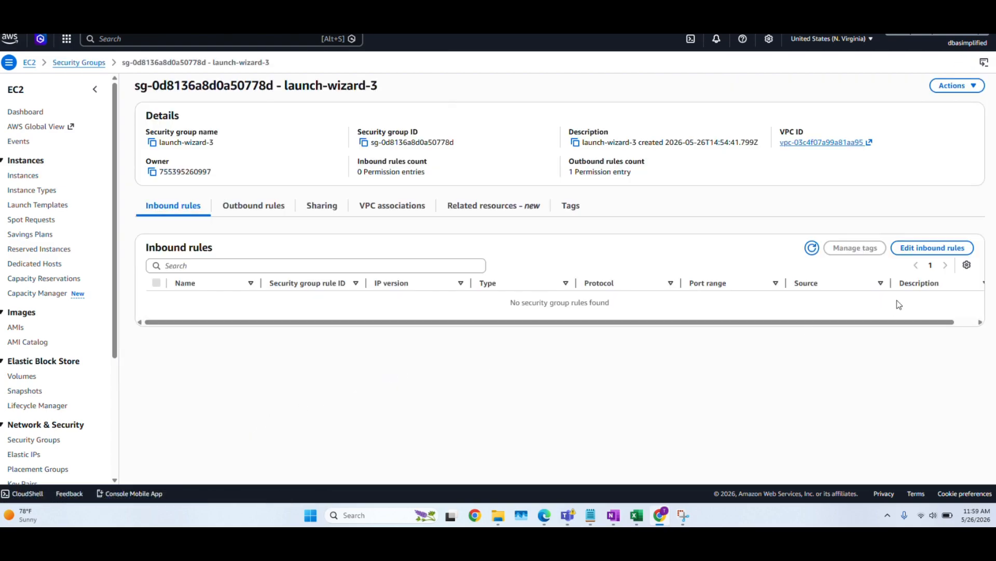
- Add an inbound rule of type RDP with source My IP to launch-wizard-3 and save the rules
left_click(916, 252)
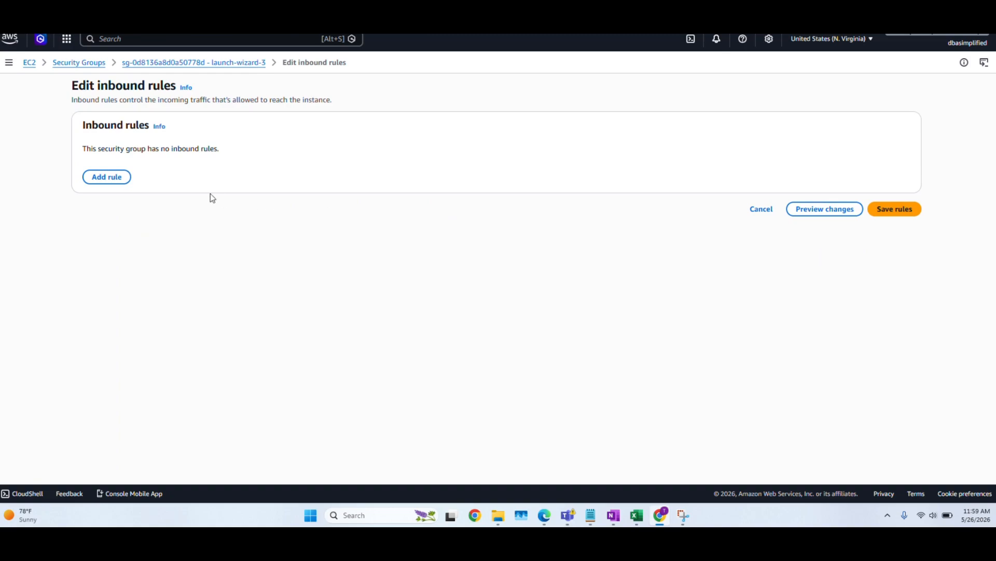
left_click(115, 176)
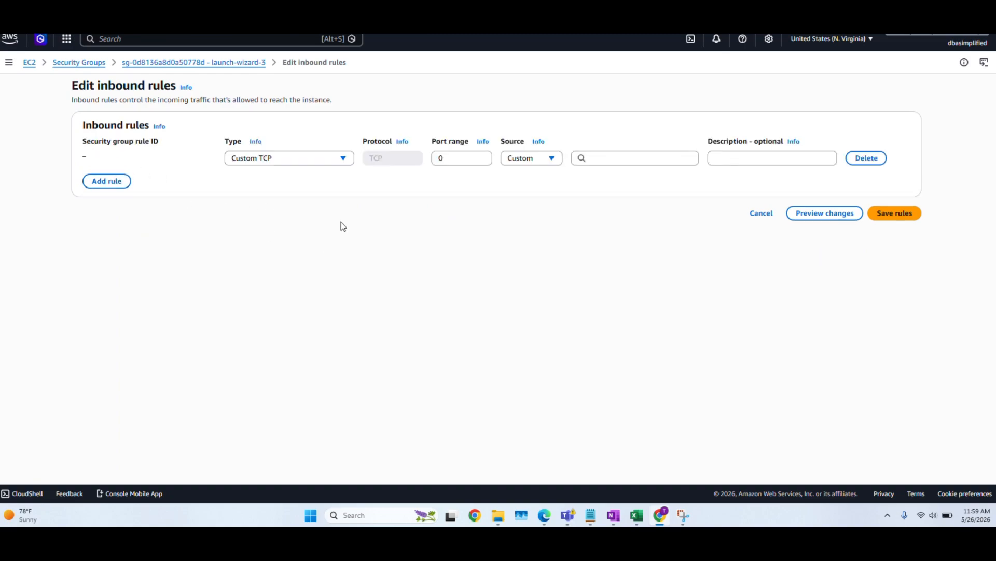
left_click(310, 158)
type("rdp")
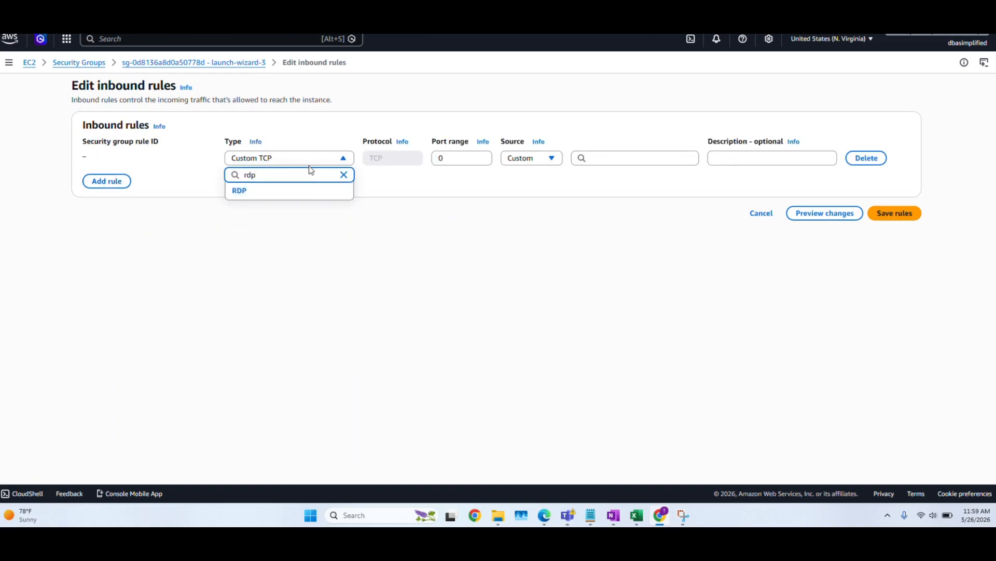
left_click(289, 191)
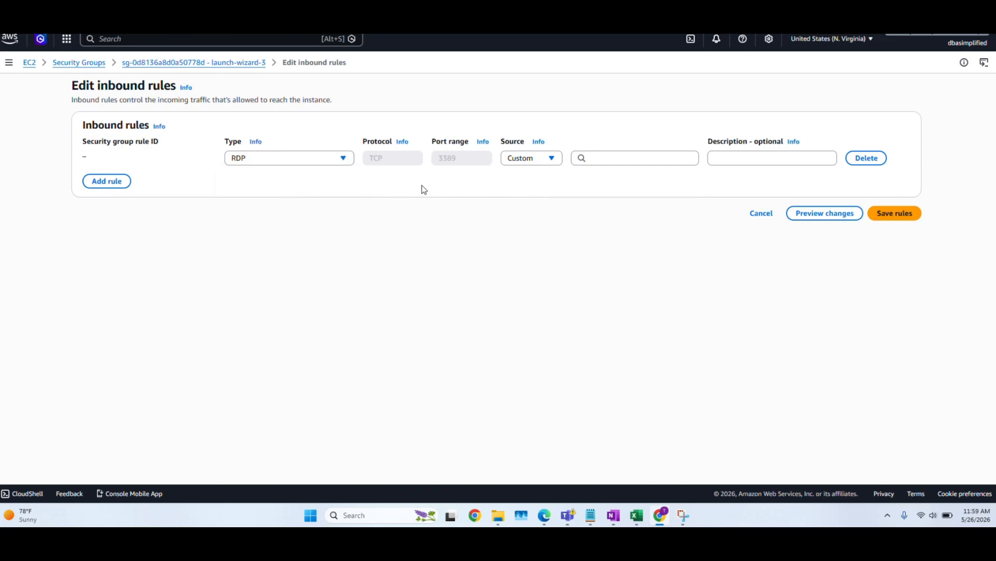
left_click(548, 159)
left_click(518, 224)
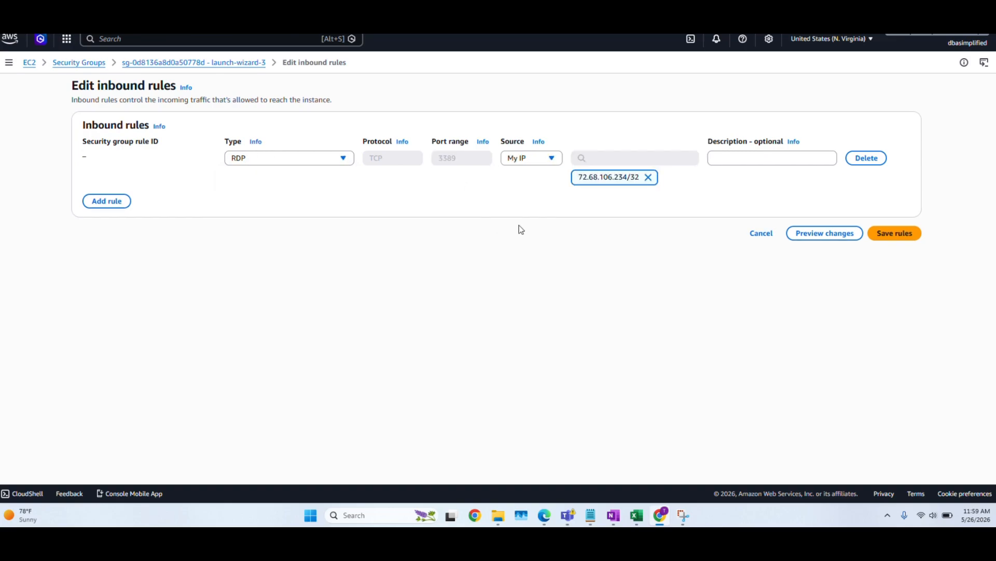
left_click(894, 236)
- Connect to the server with MyFirstServer.rdp from File Explorer, entering the Administrator password and accepting the unverified certificate
left_click(498, 515)
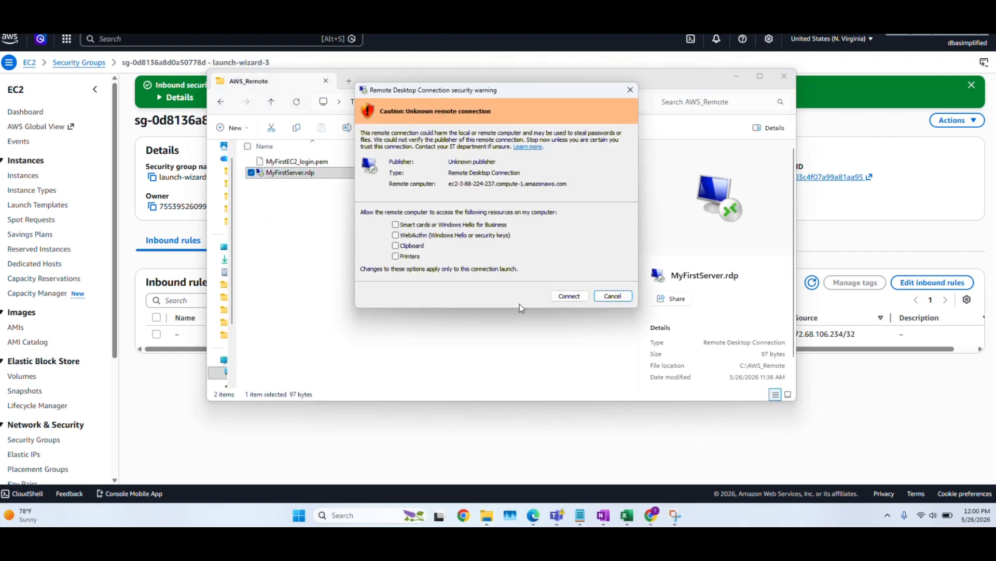
left_click(576, 297)
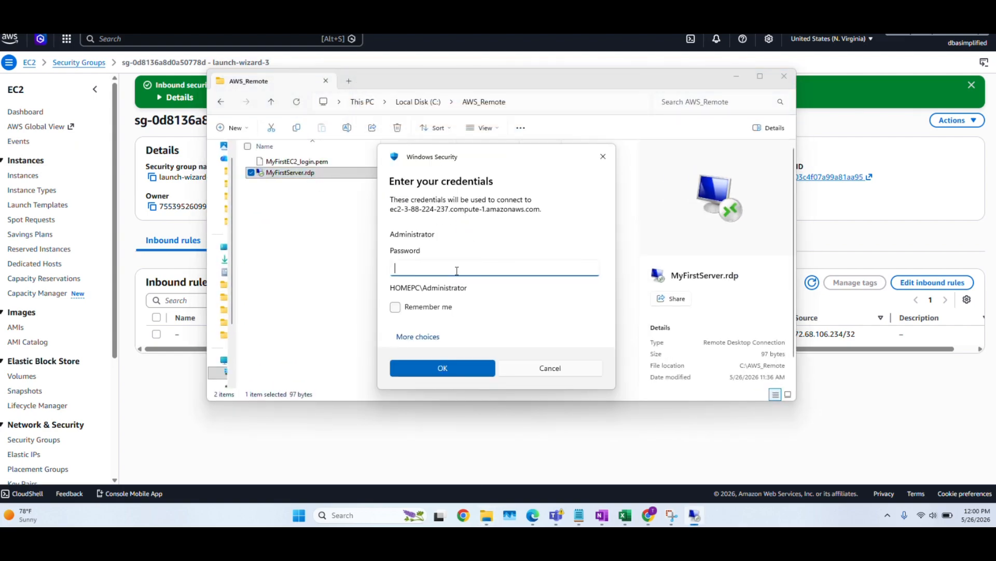
key("ctrl+v")
left_click(440, 369)
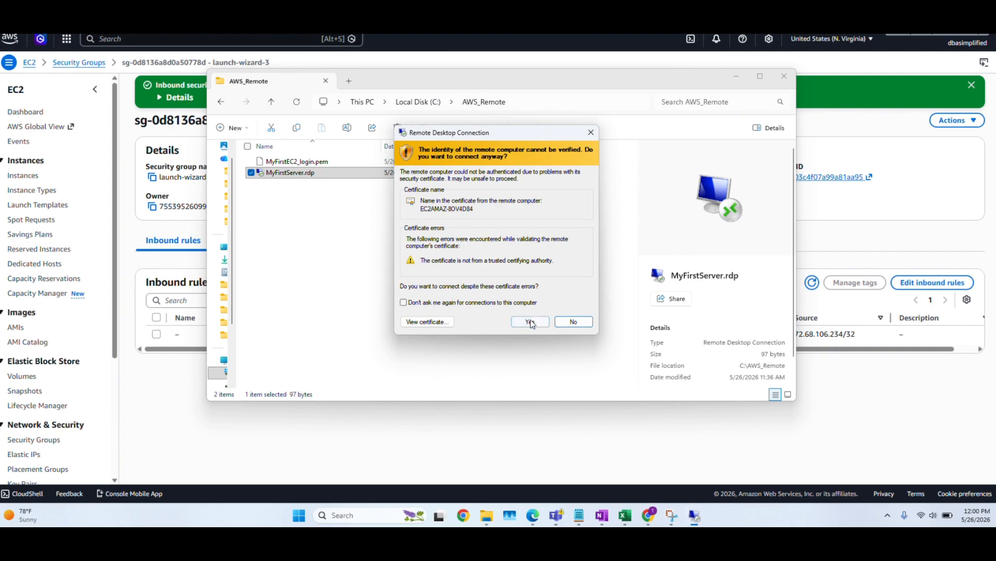
left_click(532, 320)
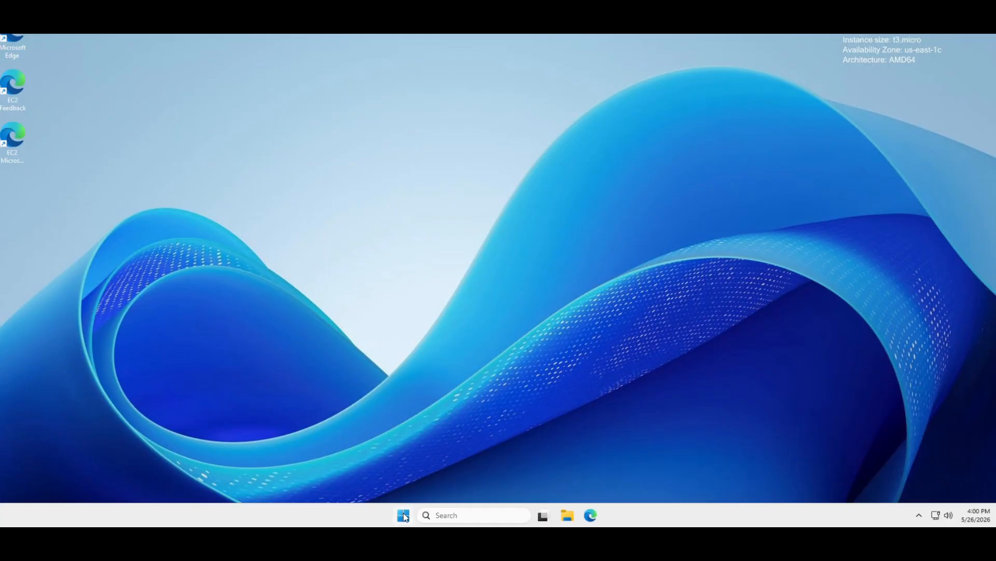
- Sign the Administrator account out of the remote Windows server
left_click(404, 516)
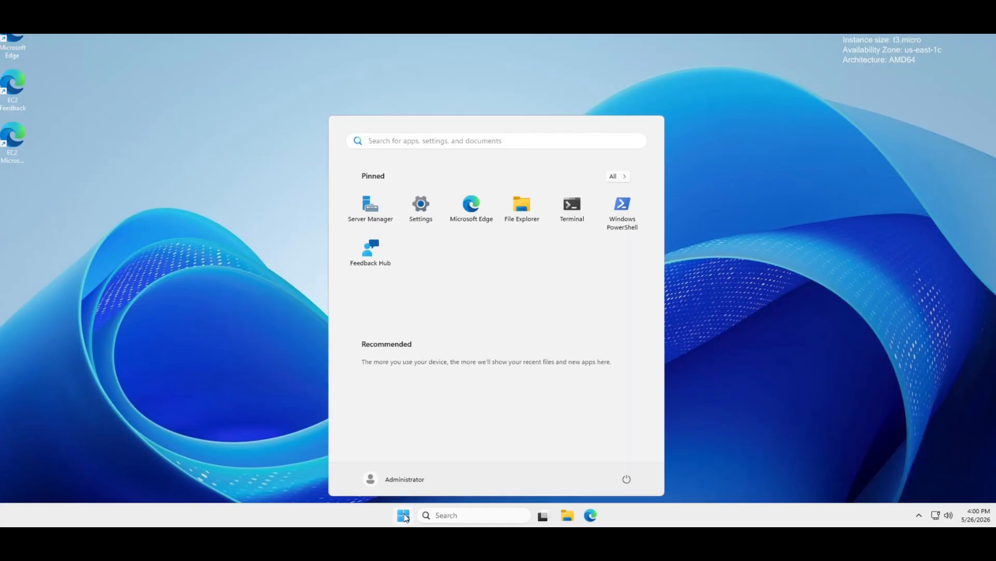
left_click(370, 480)
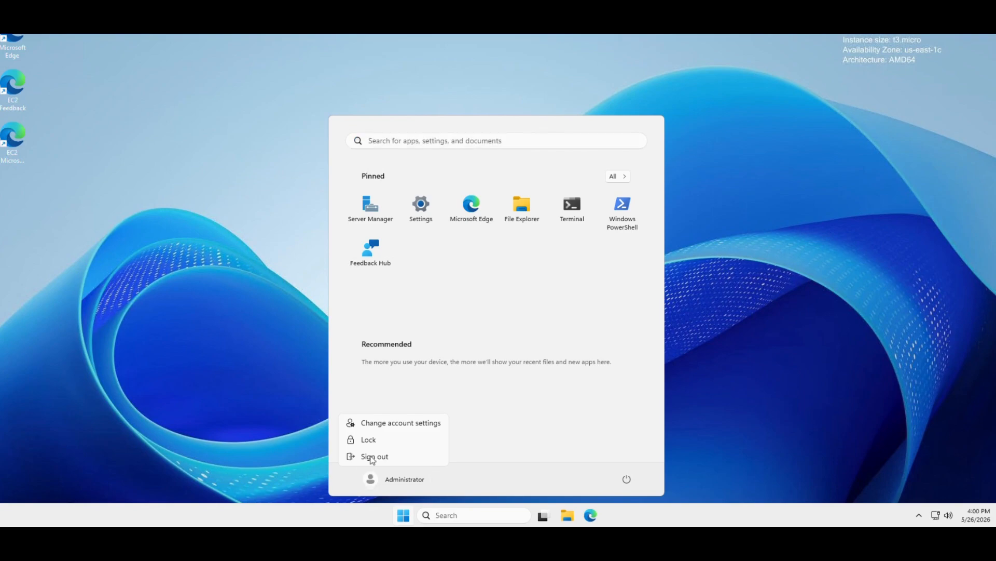
left_click(372, 456)
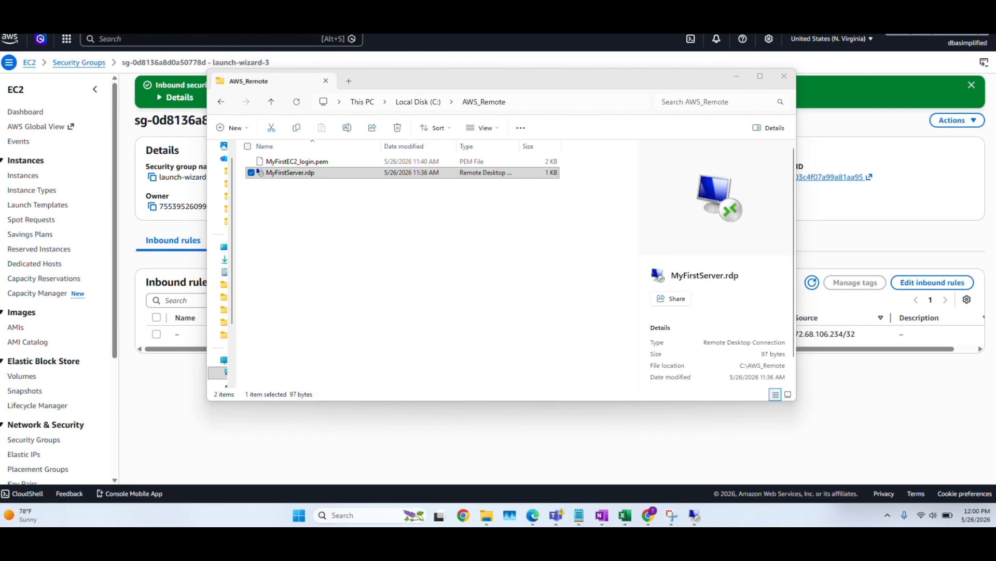
- Try Anywhere-IPv4 as the source of the RDP inbound rule of launch-wizard-3 in the AWS console, and discard the change
left_click(922, 285)
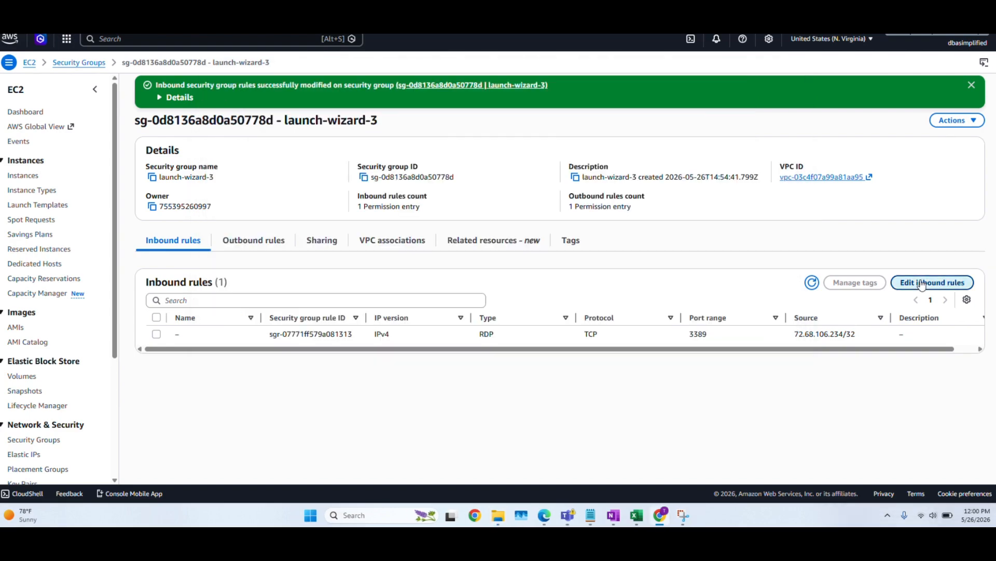
left_click(922, 285)
left_click(552, 159)
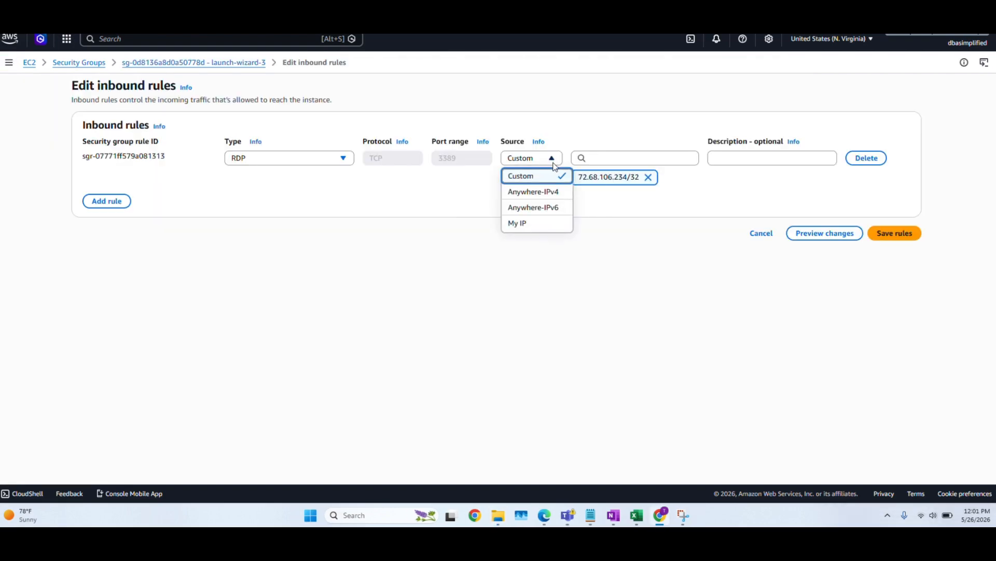
left_click(552, 194)
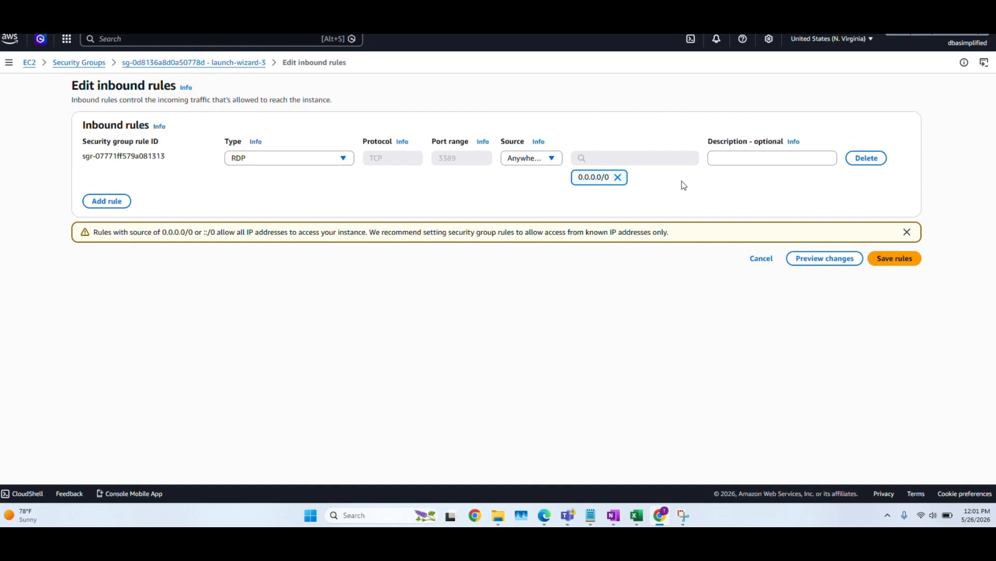
left_click(759, 259)
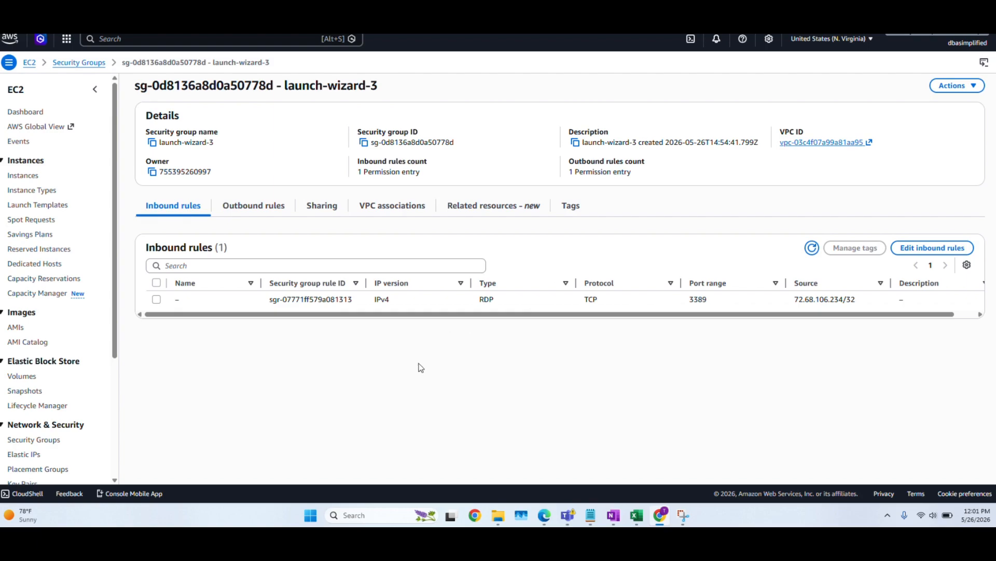